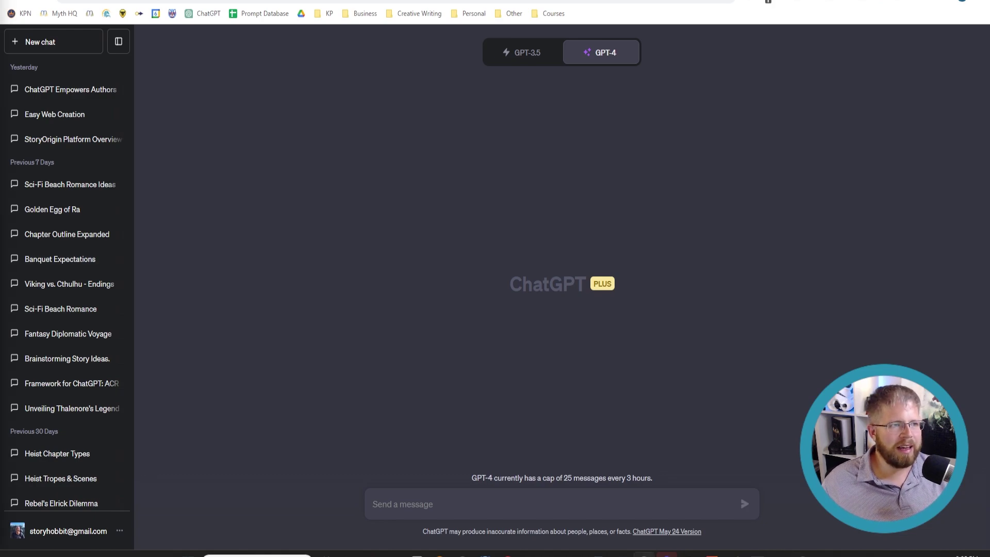
Paste and send the Vikings vs. Cthulhu prompt asking for five endings starring Ragnar
{"action": "left_click", "coordinate": [471, 505]}
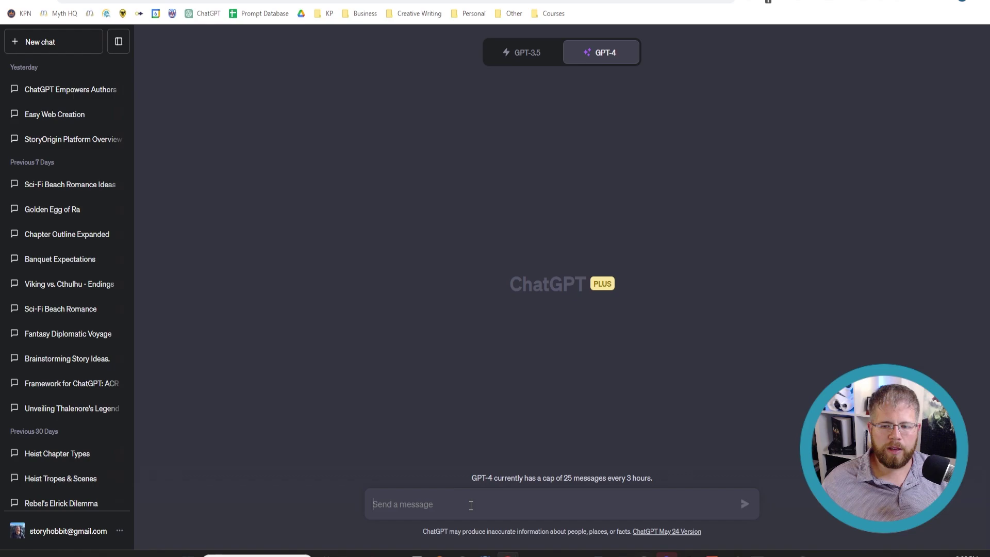
{"action": "type", "text": "I want to write a book with the following concept: Vikings vs. Cthulhu. I'd like the main character to be Ragnar, to take place in the correct historic timeframe, and to involve a cult that is trying to awaken Cthulhu and for there to be various Lovecraftian monsters that appear throughout the story. Can you outline 5 different possible endings to such a story?"}
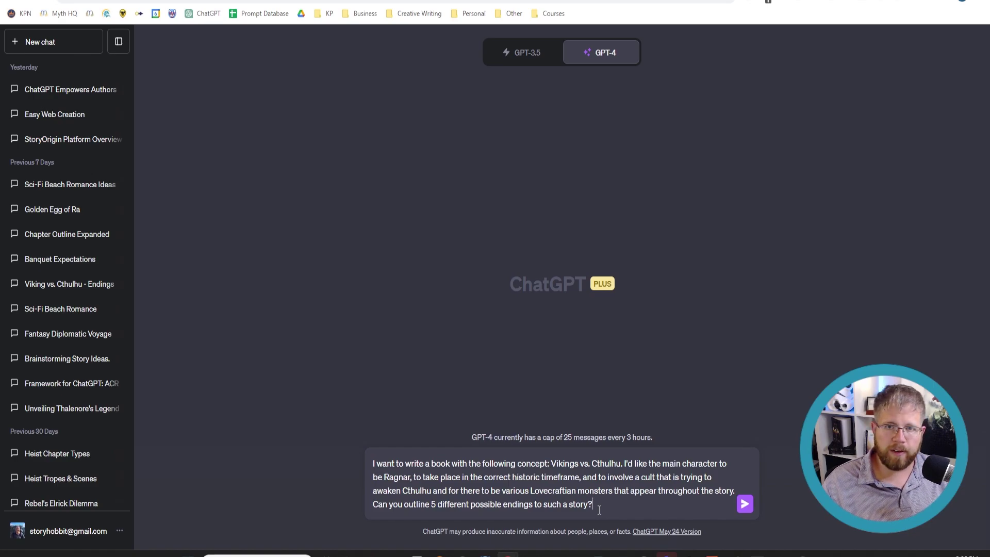
{"action": "key", "text": "Return"}
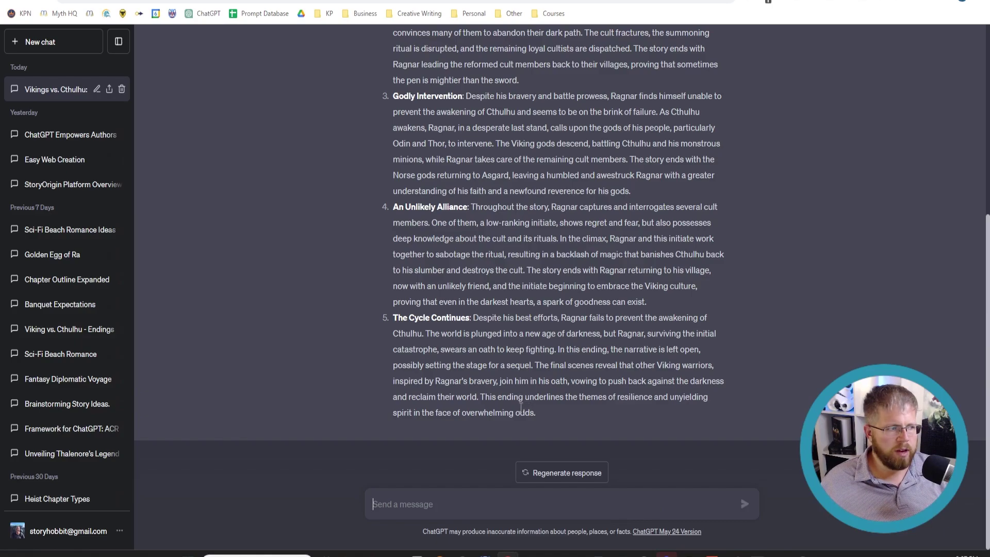
Ask 'Give me five more, and make sure they include a shocking twist of some kind.'
{"action": "scroll", "coordinate": [537, 417], "scroll_direction": "up", "scroll_amount": 1}
{"action": "scroll", "coordinate": [537, 417], "scroll_direction": "up", "scroll_amount": 10}
{"action": "scroll", "coordinate": [531, 415], "scroll_direction": "down", "scroll_amount": 12}
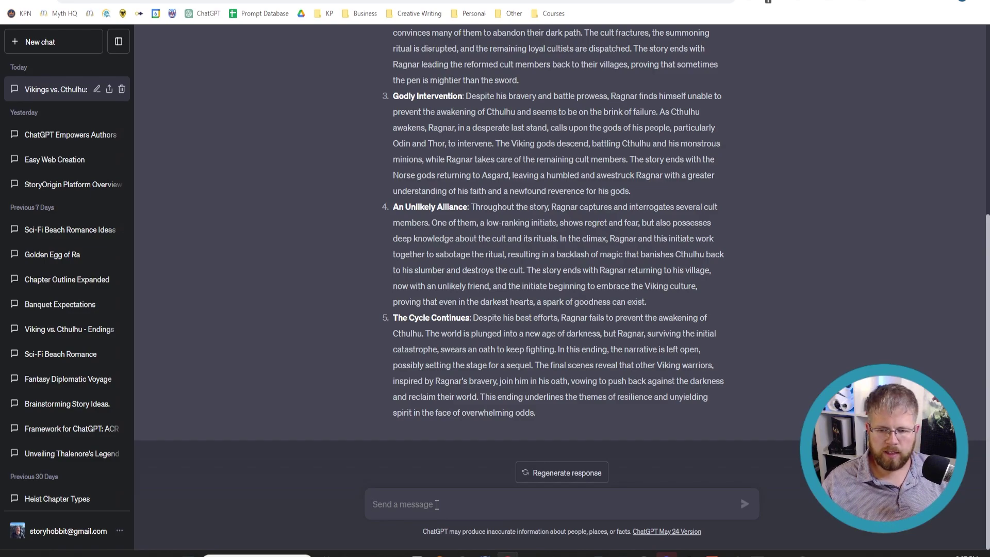
{"action": "type", "text": "Give me five more"}
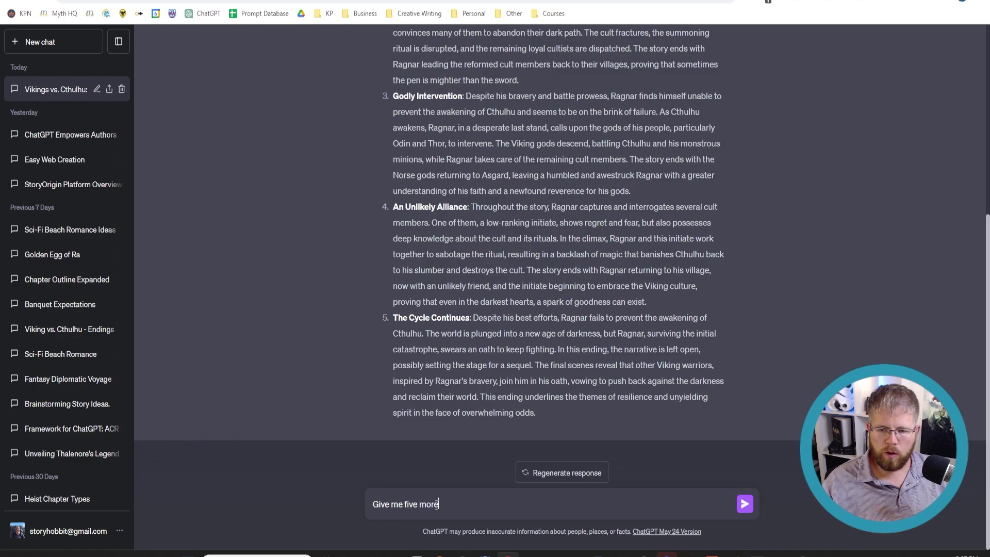
{"action": "type", "text": ", and "}
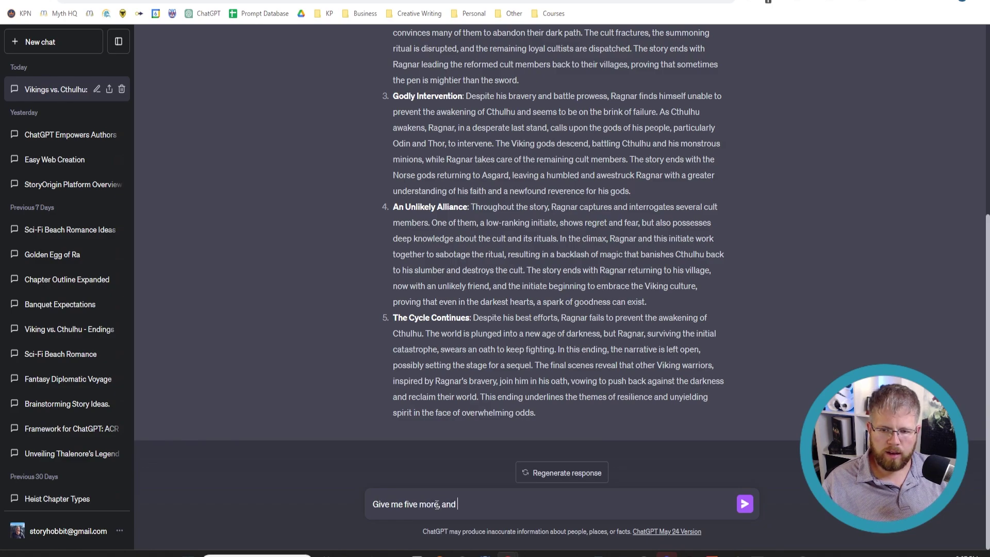
{"action": "type", "text": "make sure they includde"}
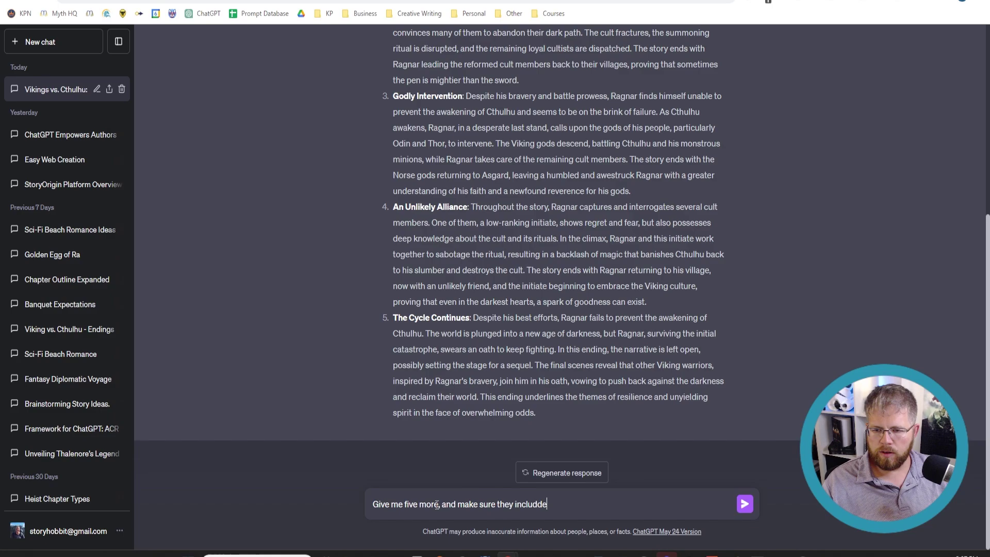
{"action": "key", "text": "BackSpace"}
{"action": "key", "text": "BackSpace"}
{"action": "type", "text": "e "}
{"action": "type", "text": "a sh"}
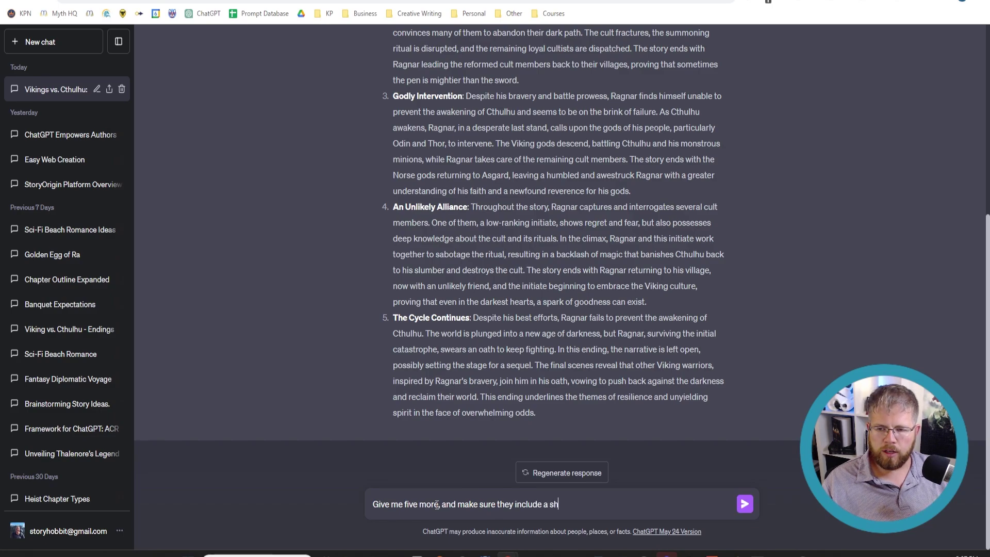
{"action": "type", "text": "ocking twist of some kind."}
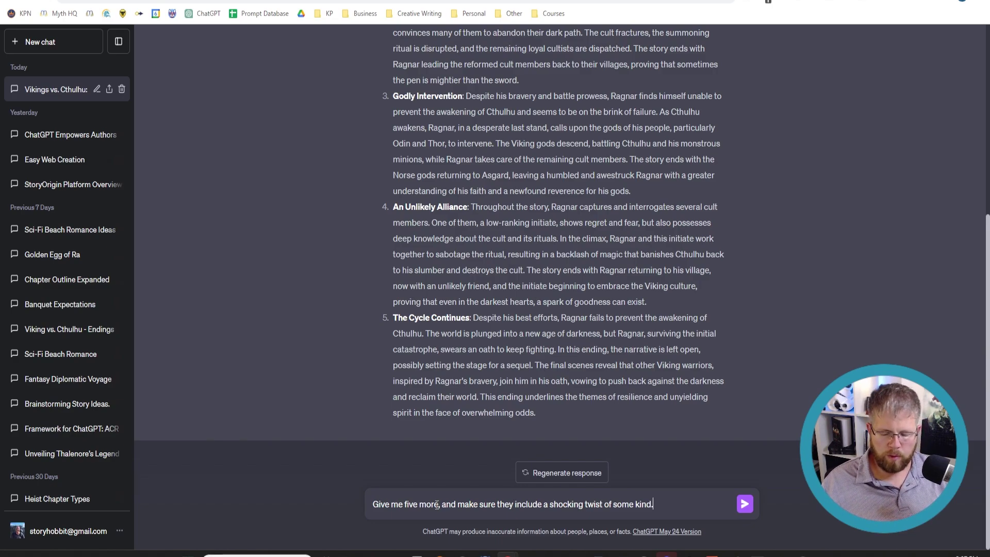
{"action": "key", "text": "Return"}
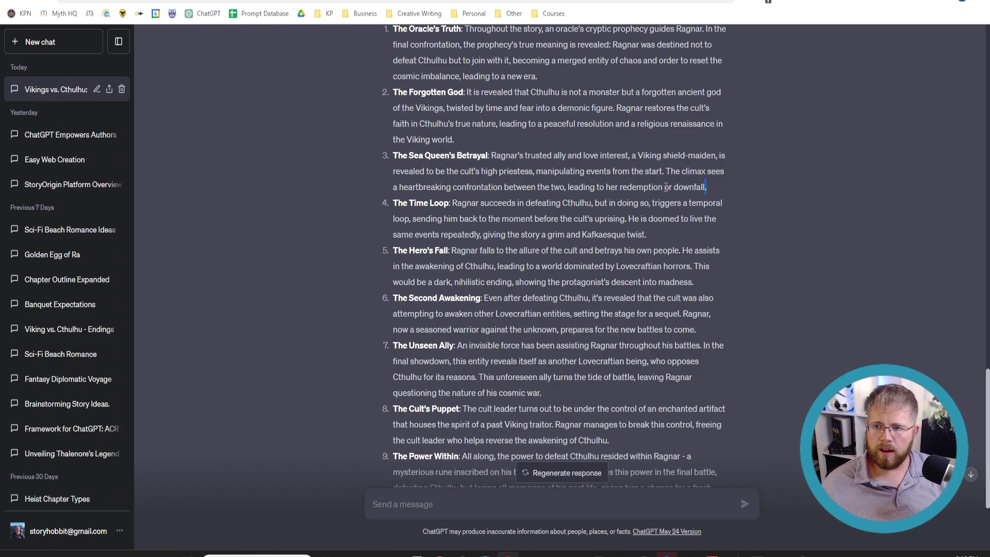
{"action": "left_click_drag", "start_coordinate": [706, 186], "coordinate": [391, 152]}
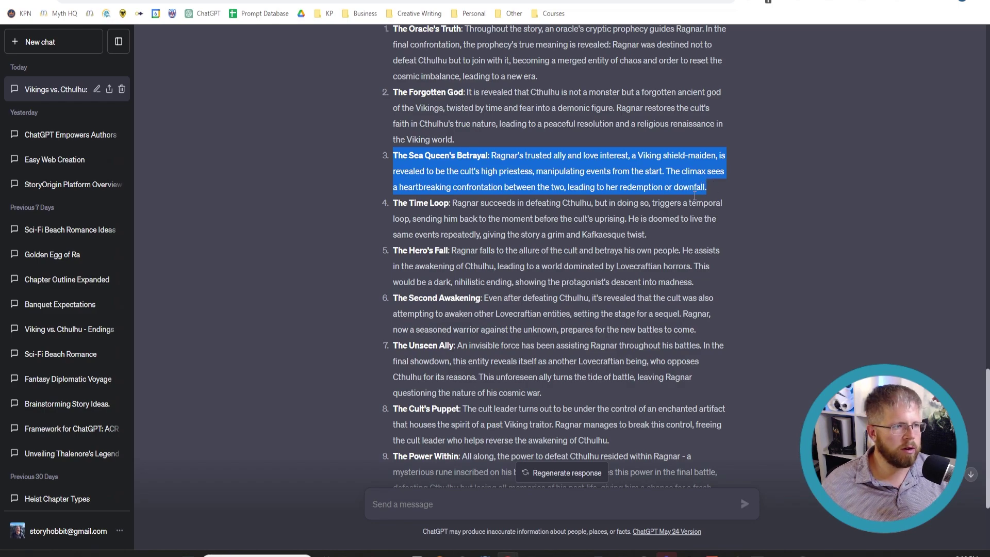
{"action": "scroll", "coordinate": [606, 277], "scroll_direction": "down", "scroll_amount": 3}
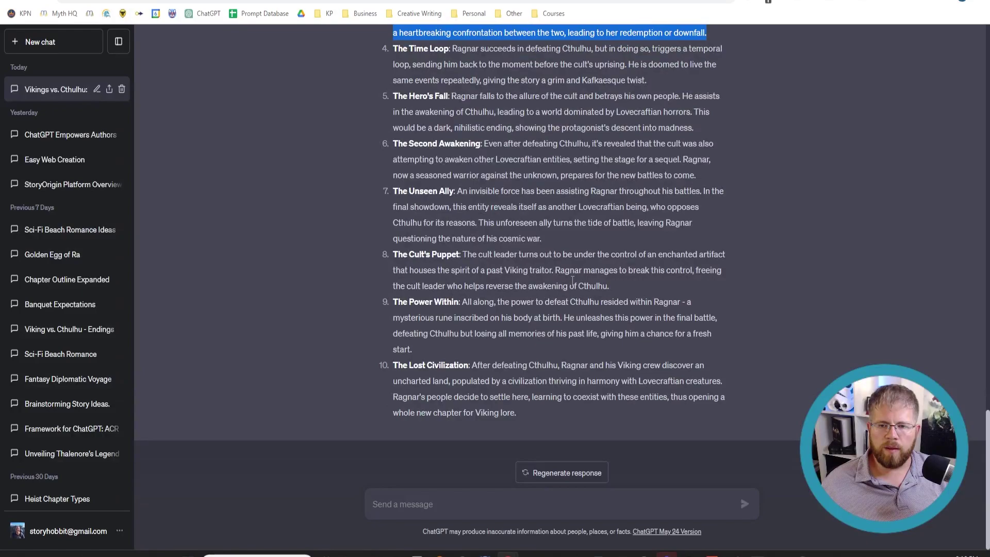
{"action": "scroll", "coordinate": [567, 283], "scroll_direction": "up", "scroll_amount": 3}
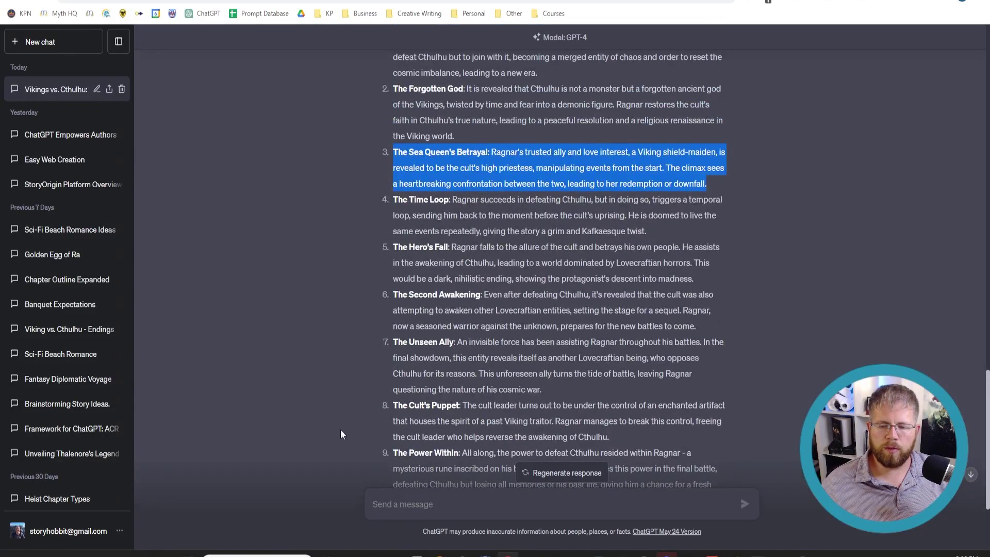
{"action": "scroll", "coordinate": [342, 434], "scroll_direction": "down", "scroll_amount": 3}
{"action": "key", "text": "alt+Tab"}
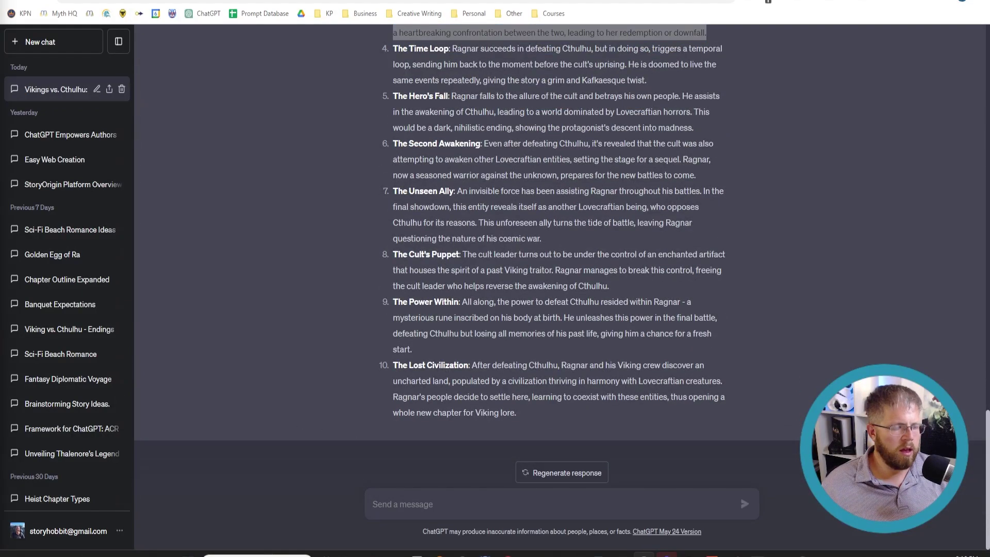
Send the 12-chapter Hero's Journey prompt with its placeholder replaced by ending 3
{"action": "left_click", "coordinate": [458, 515]}
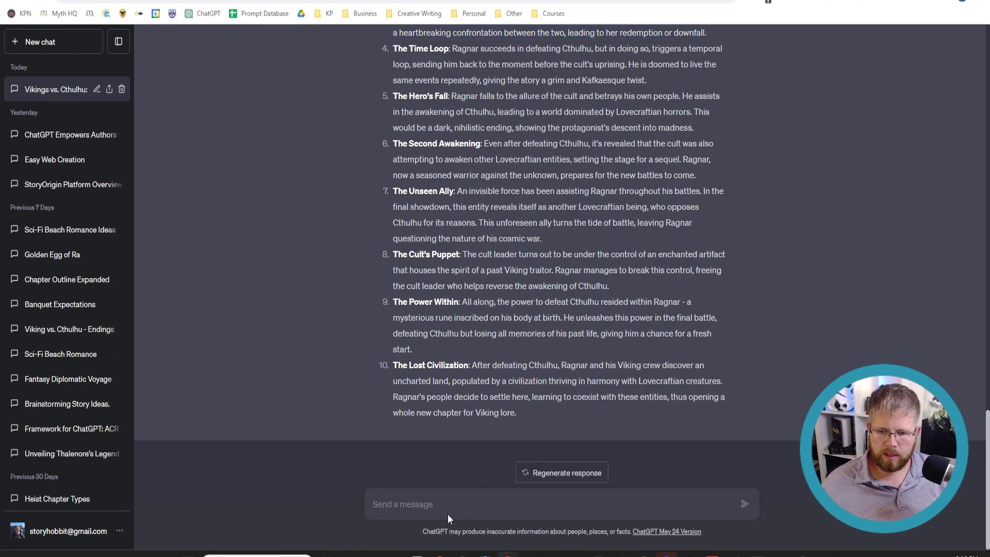
{"action": "type", "text": "I like number XX. Using that ending, outline a 12 chapter novella based on the 12 steps of the Hero's Journey as outlined by Christopher Vogler."}
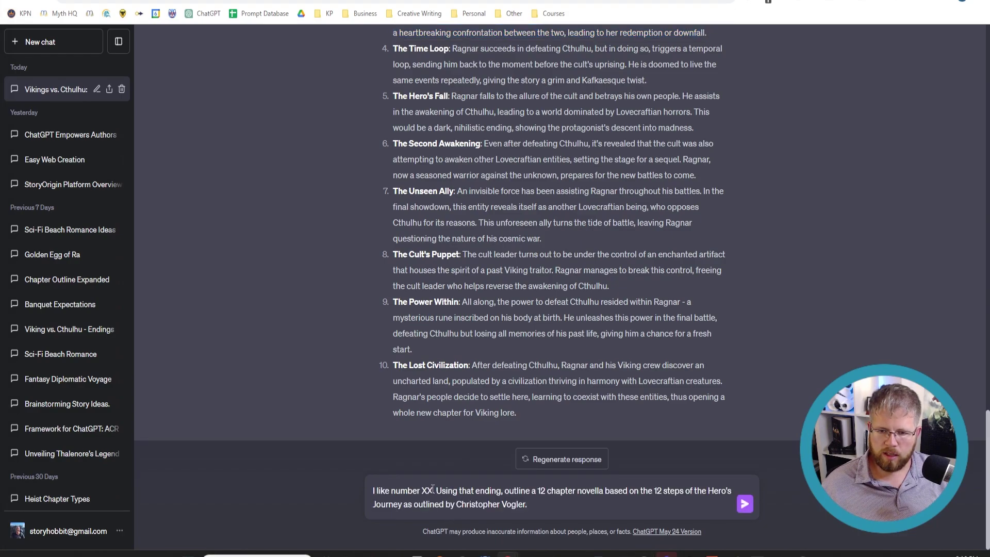
{"action": "left_click_drag", "start_coordinate": [433, 490], "coordinate": [421, 490]}
{"action": "type", "text": "3"}
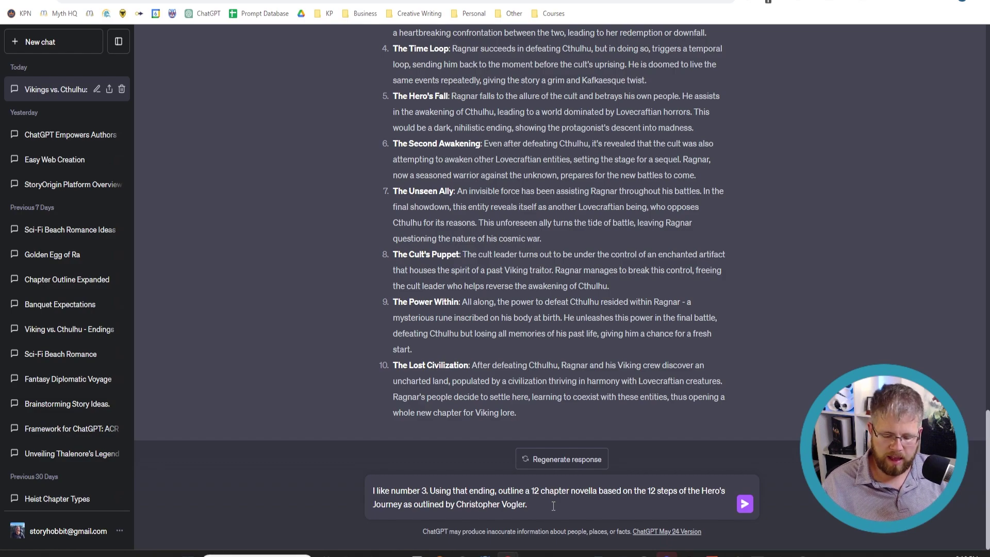
{"action": "key", "text": "Return"}
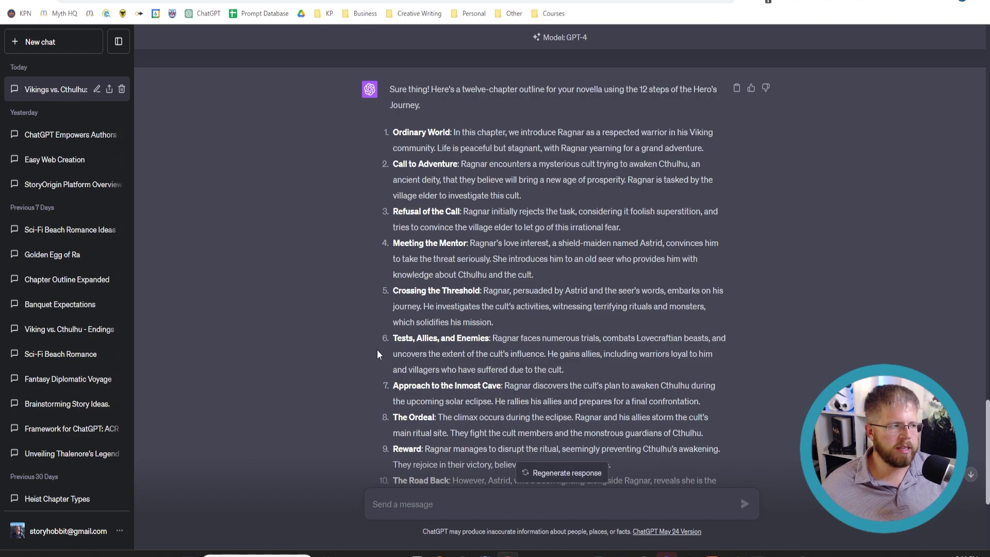
{"action": "scroll", "coordinate": [376, 344], "scroll_direction": "down", "scroll_amount": 5}
{"action": "scroll", "coordinate": [376, 344], "scroll_direction": "up", "scroll_amount": 5}
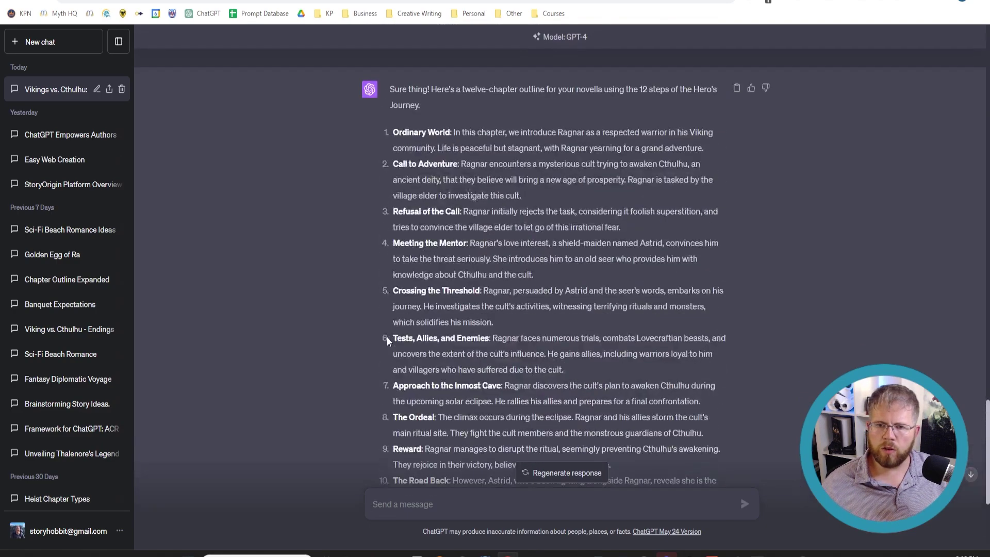
{"action": "scroll", "coordinate": [723, 372], "scroll_direction": "down", "scroll_amount": 5}
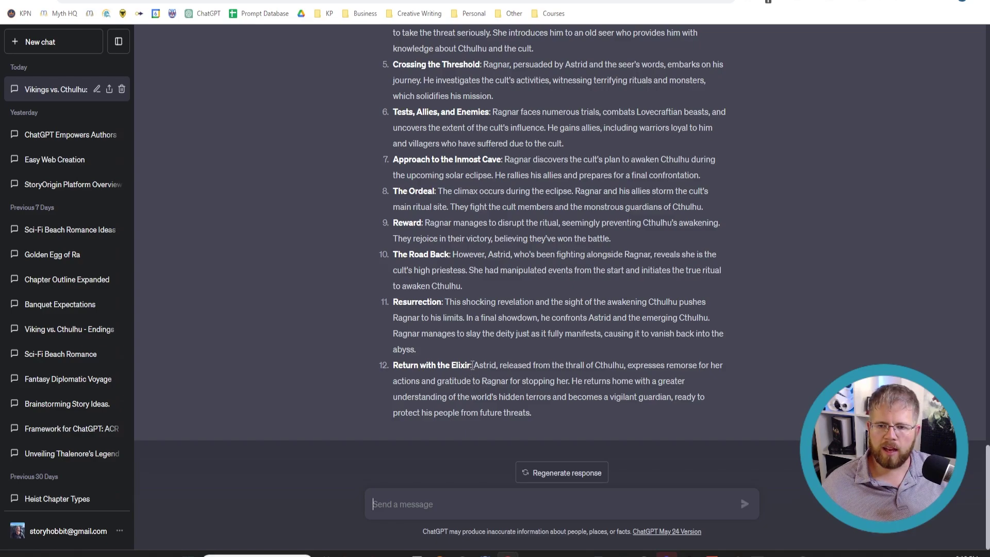
{"action": "left_click_drag", "start_coordinate": [474, 364], "coordinate": [497, 365]}
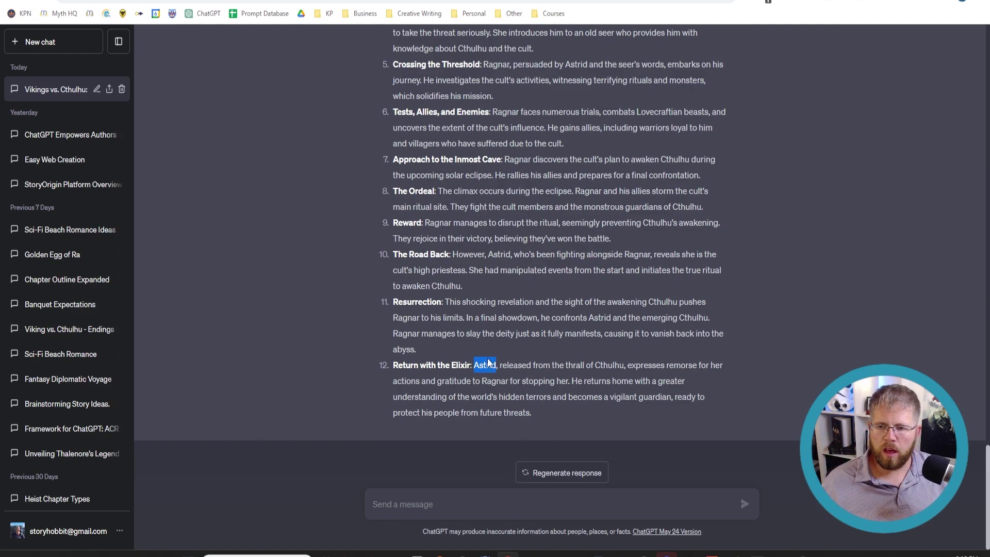
{"action": "left_click", "coordinate": [465, 330]}
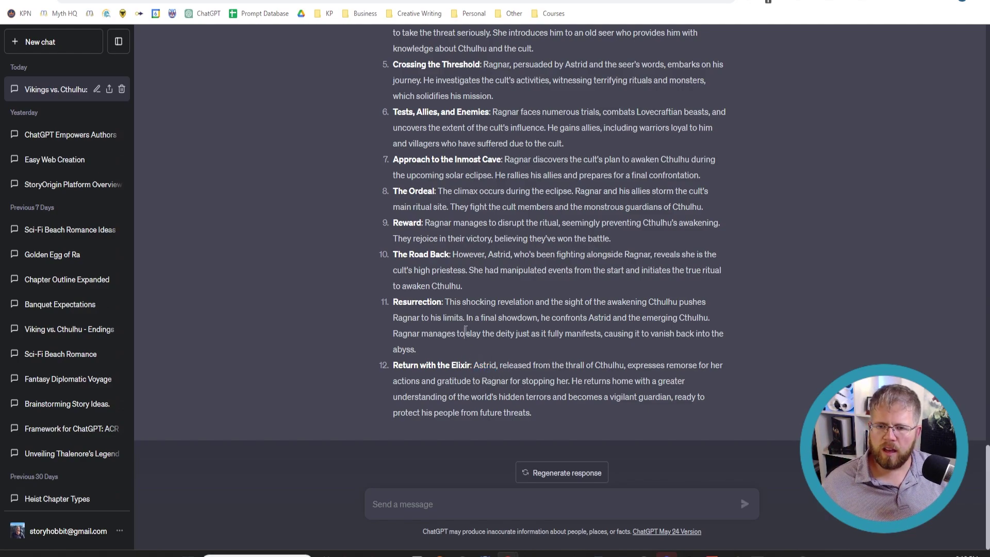
{"action": "left_click_drag", "start_coordinate": [417, 350], "coordinate": [396, 305]}
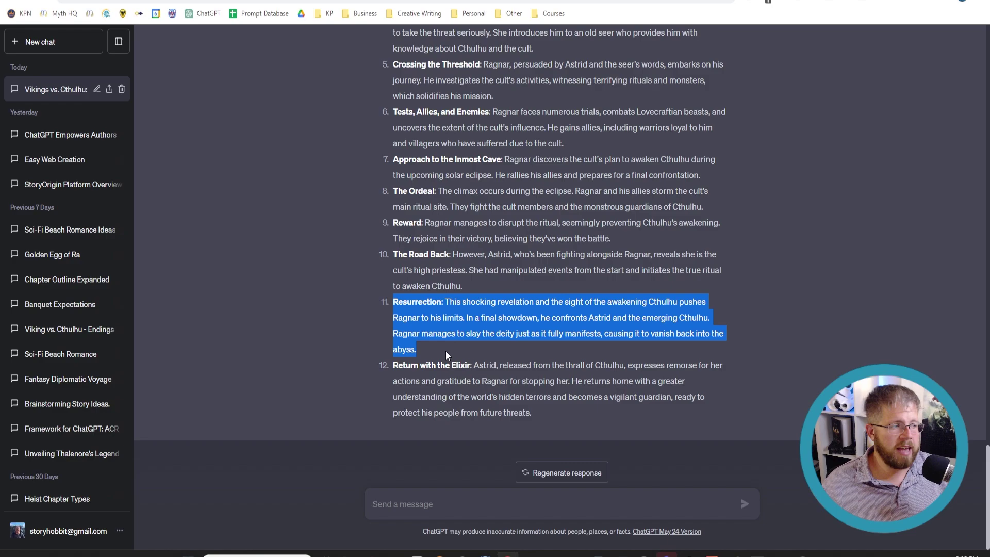
{"action": "scroll", "coordinate": [500, 357], "scroll_direction": "up", "scroll_amount": 5}
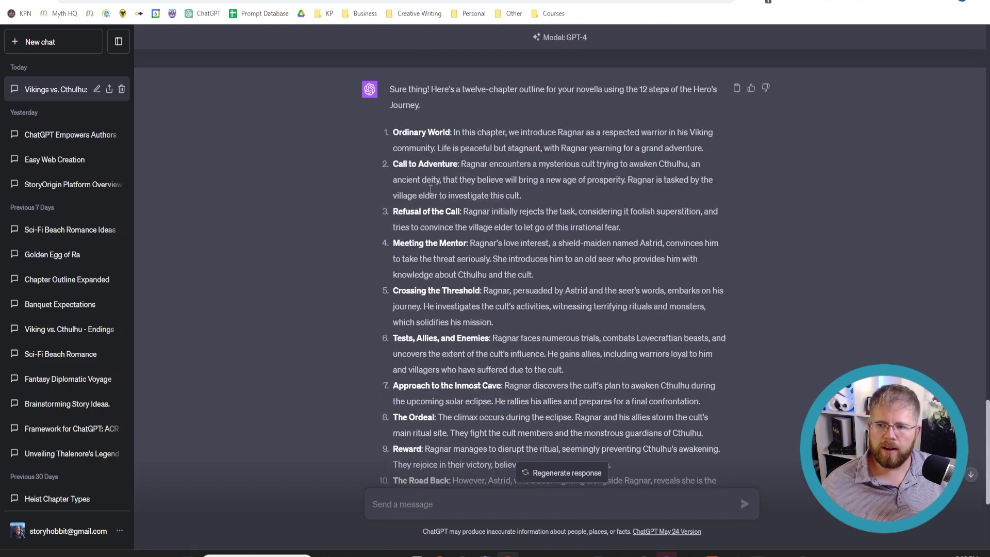
{"action": "left_click_drag", "start_coordinate": [394, 243], "coordinate": [550, 274]}
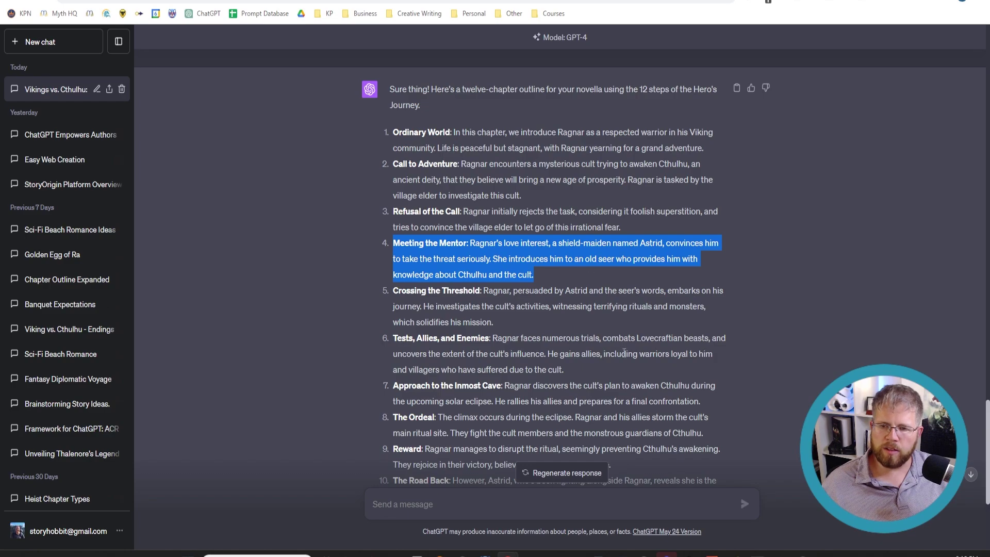
{"action": "scroll", "coordinate": [588, 357], "scroll_direction": "down", "scroll_amount": 3}
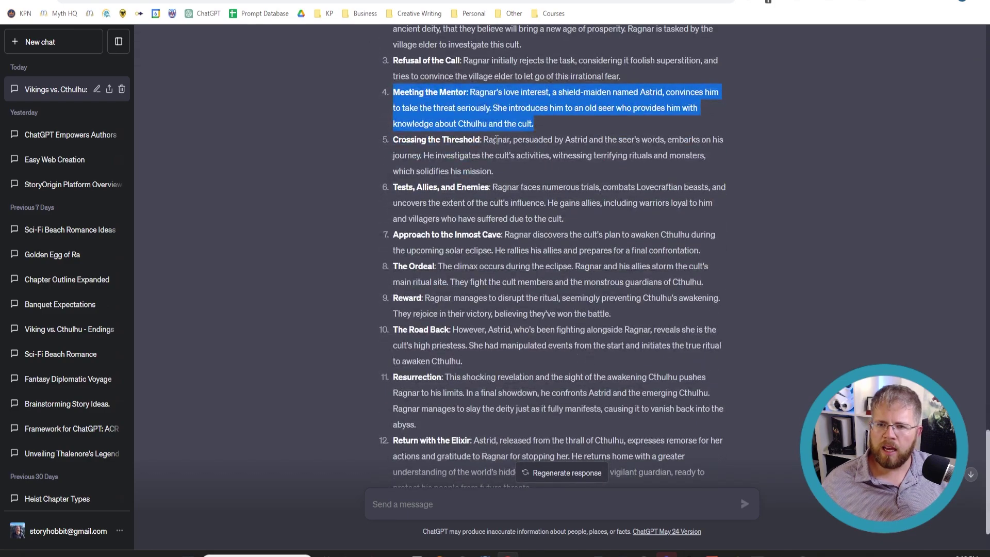
{"action": "left_click_drag", "start_coordinate": [483, 140], "coordinate": [501, 171]}
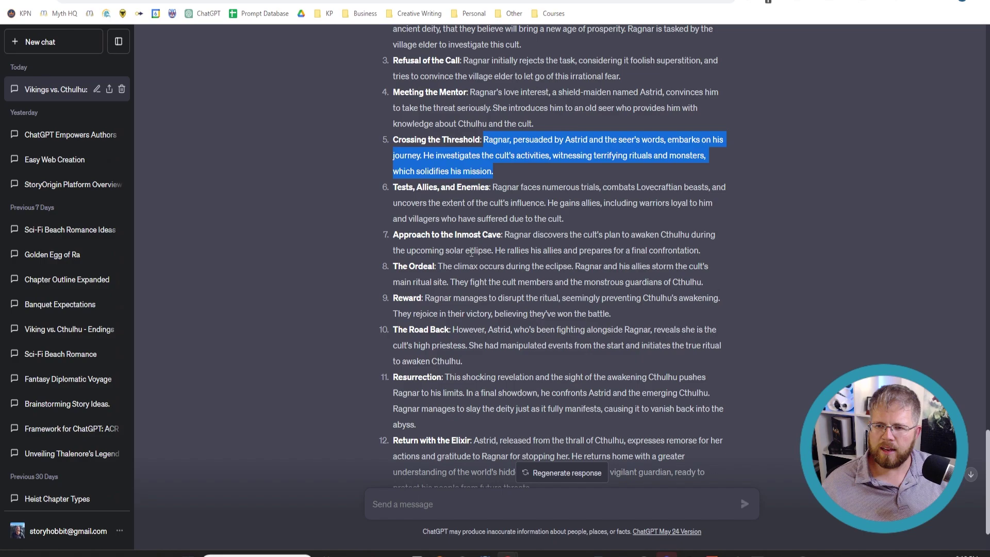
{"action": "scroll", "coordinate": [434, 313], "scroll_direction": "down", "scroll_amount": 2}
{"action": "left_click_drag", "start_coordinate": [458, 254], "coordinate": [478, 285]}
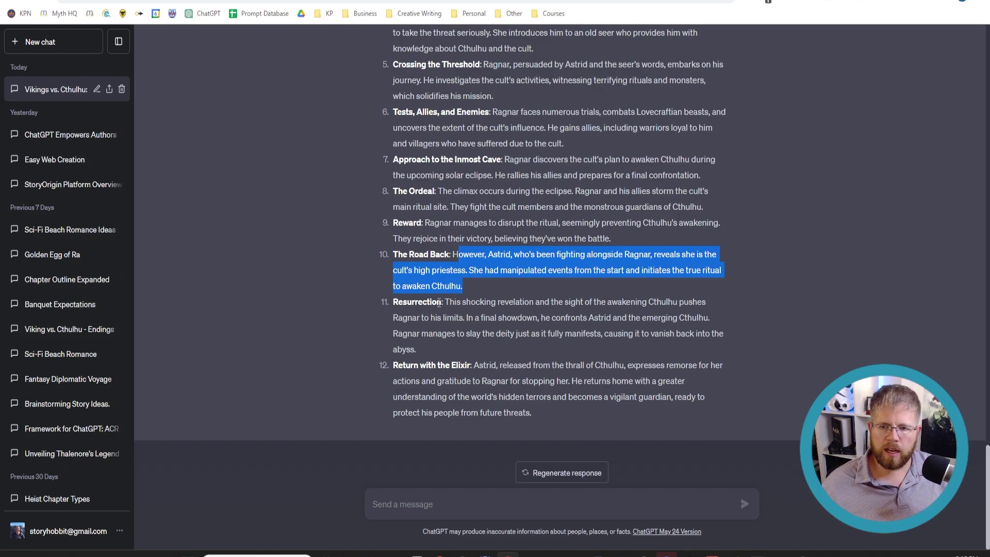
{"action": "scroll", "coordinate": [439, 302], "scroll_direction": "up", "scroll_amount": 3}
{"action": "scroll", "coordinate": [440, 357], "scroll_direction": "down", "scroll_amount": 2}
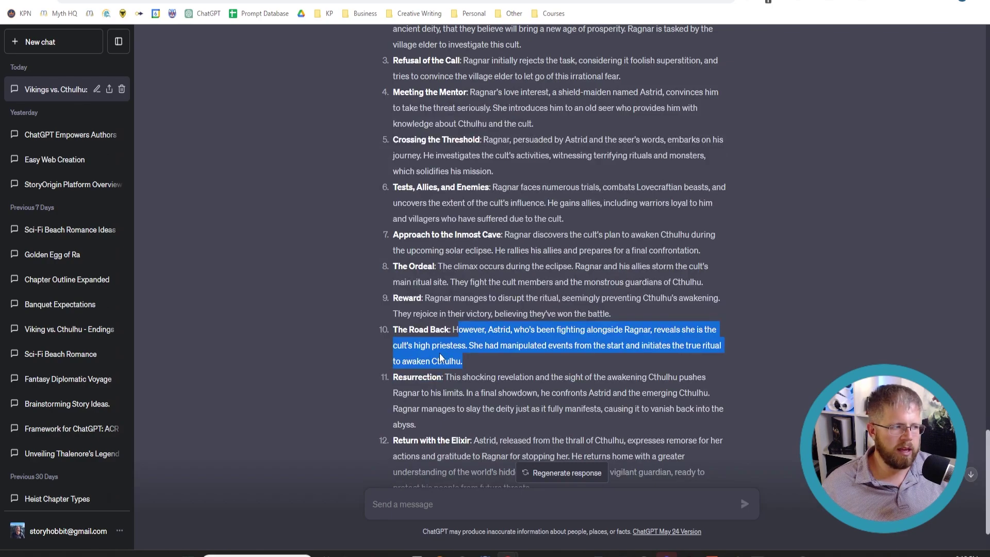
{"action": "scroll", "coordinate": [439, 356], "scroll_direction": "down", "scroll_amount": 2}
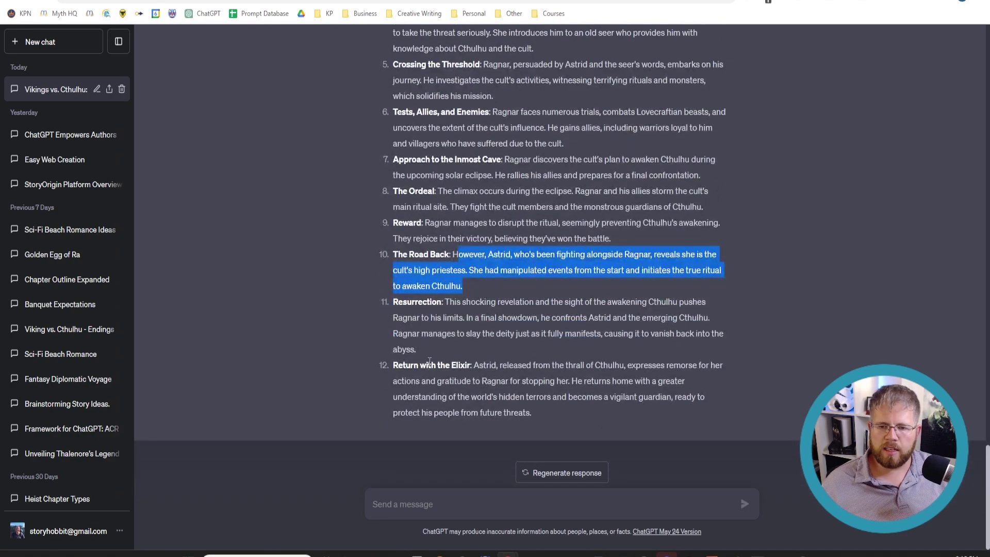
{"action": "scroll", "coordinate": [429, 361], "scroll_direction": "up", "scroll_amount": 5}
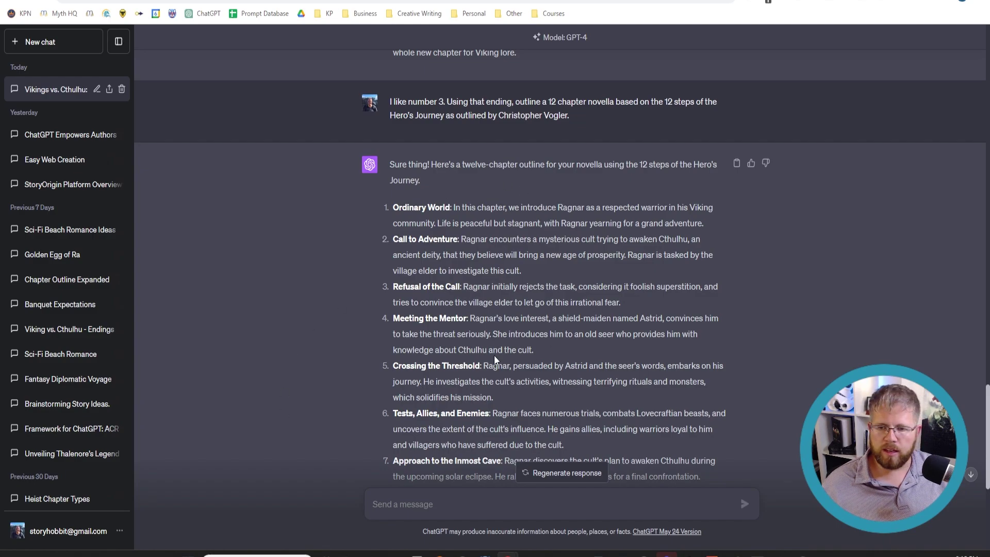
{"action": "scroll", "coordinate": [495, 355], "scroll_direction": "down", "scroll_amount": 4}
{"action": "left_click_drag", "start_coordinate": [457, 329], "coordinate": [479, 367]}
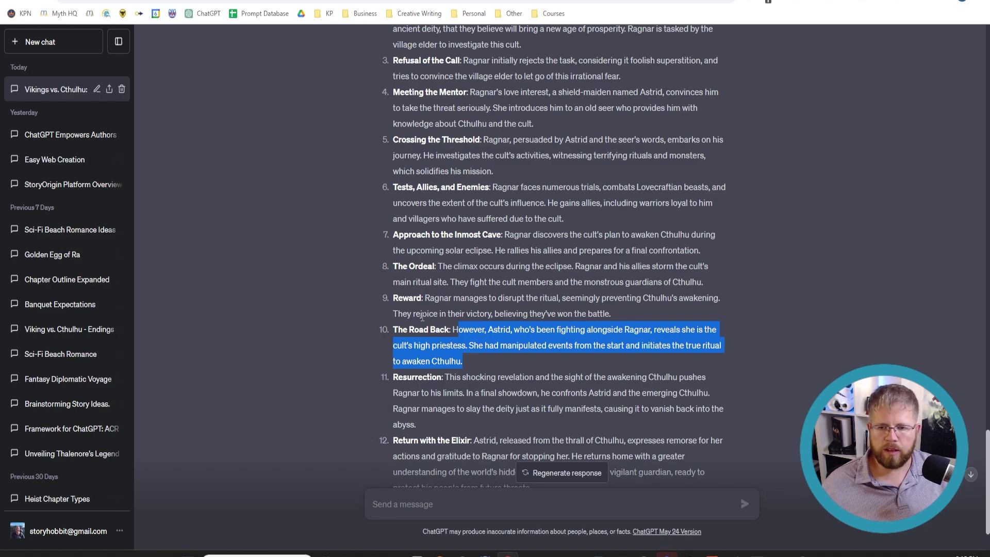
{"action": "scroll", "coordinate": [421, 316], "scroll_direction": "up", "scroll_amount": 3}
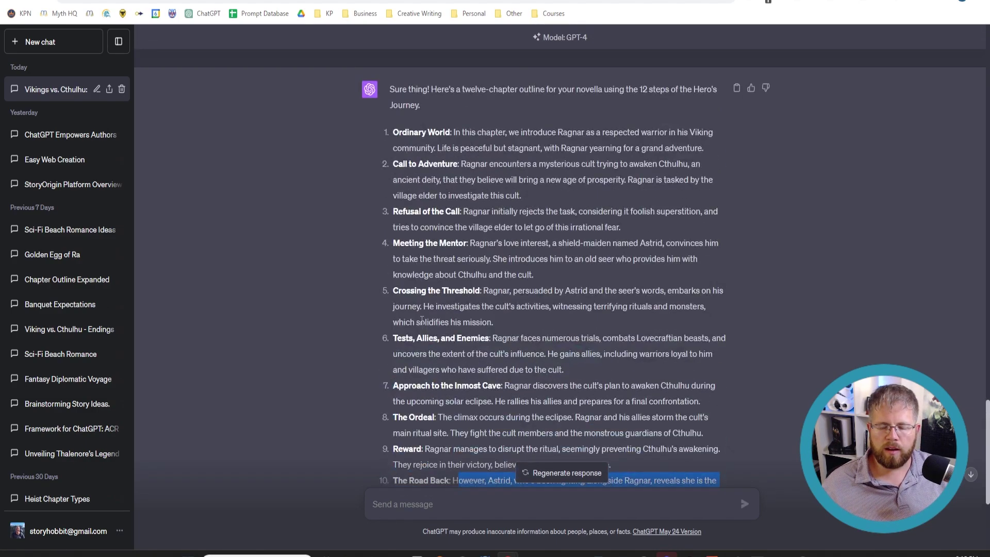